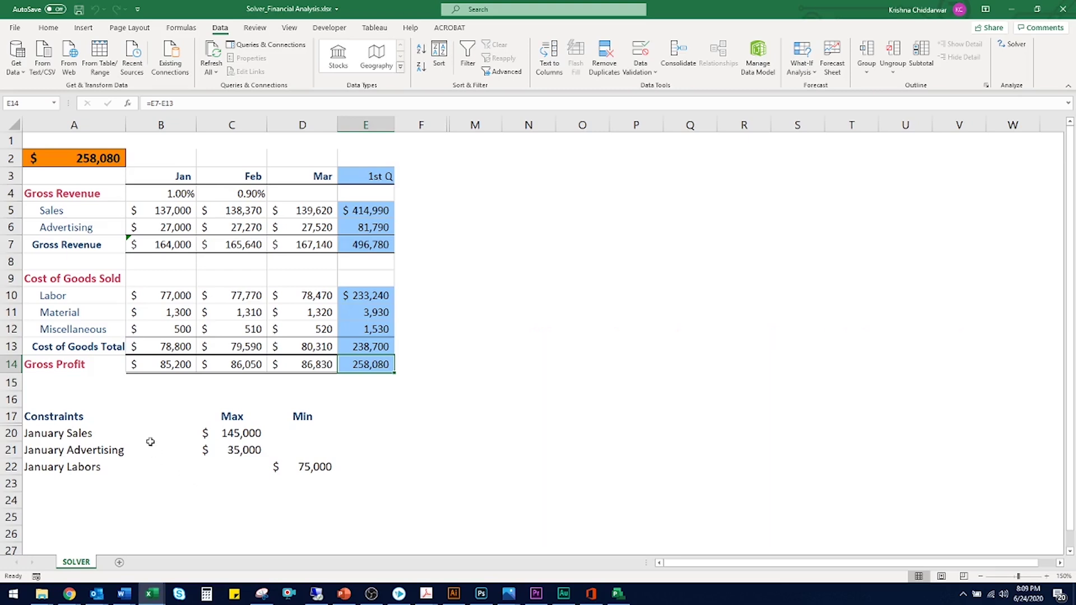
- Review the revenue and cost row labels: Sales, Advertising, Cost of Goods Sold, Labor, Material, Miscellaneous
drag(72, 176, 368, 364)
click(79, 193)
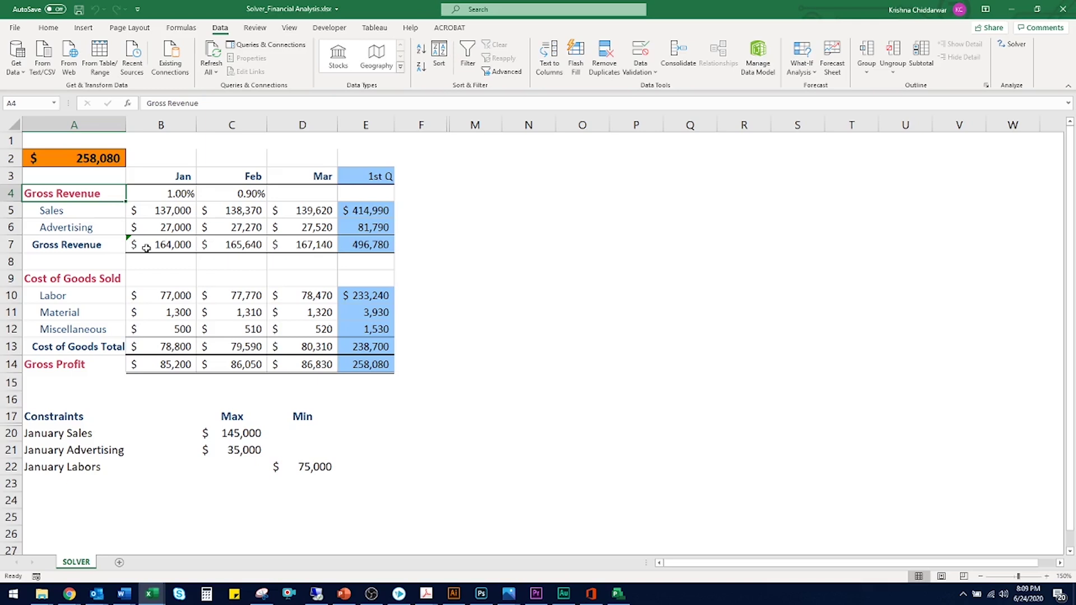
click(81, 210)
click(104, 231)
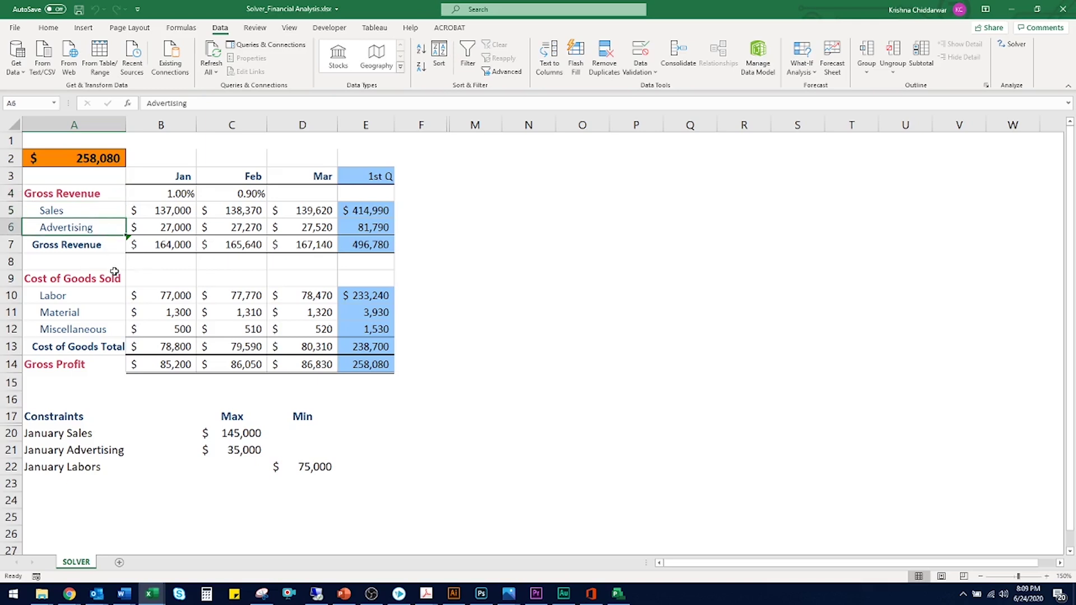
click(97, 278)
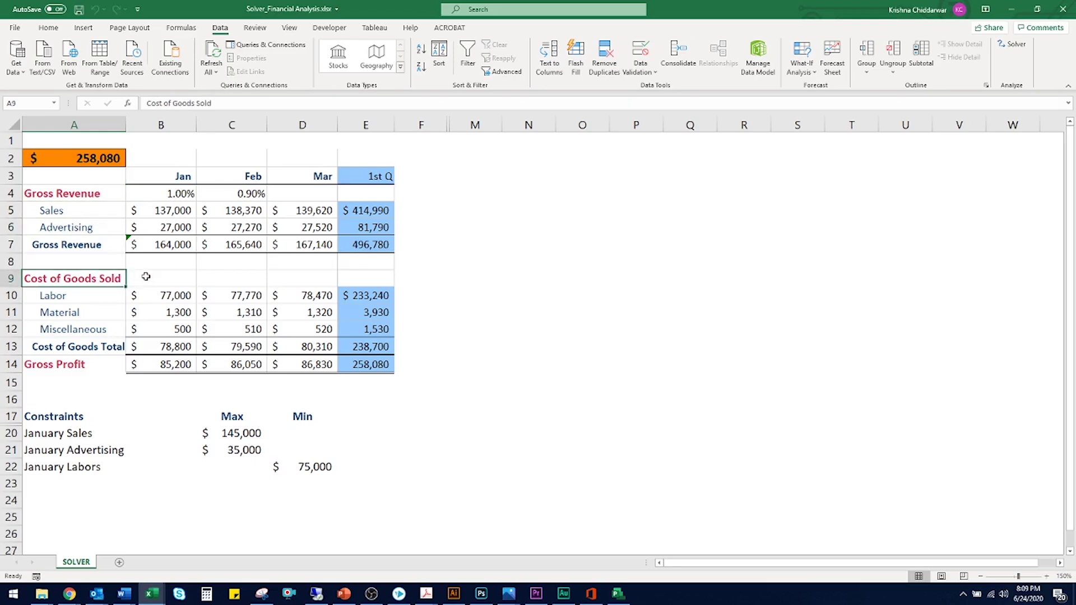
drag(109, 296, 108, 325)
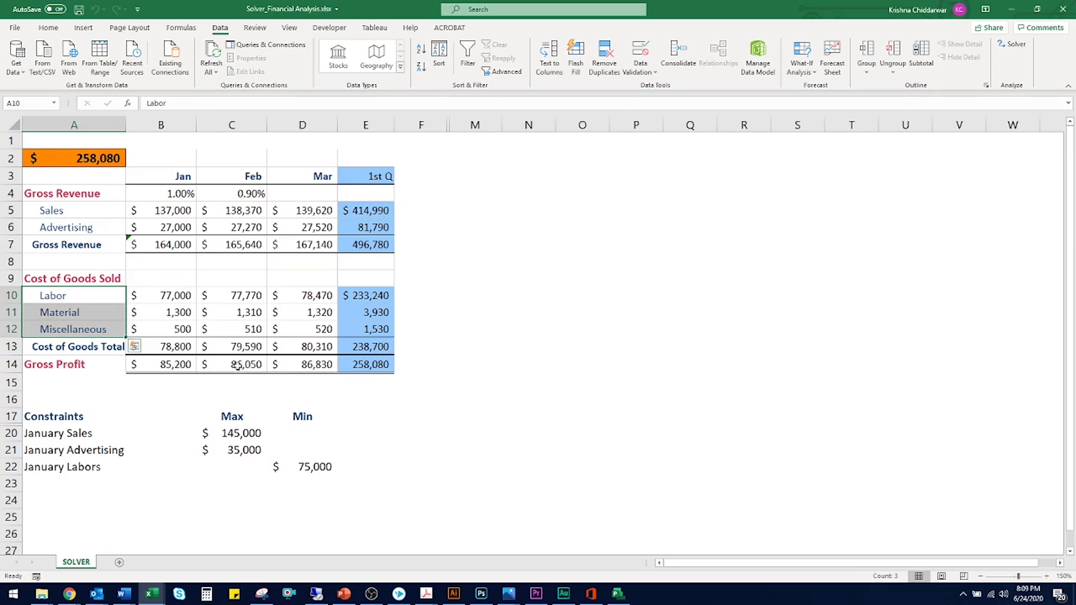
- Inspect the quarterly gross profit formula in E14, leaving it unchanged
click(375, 365)
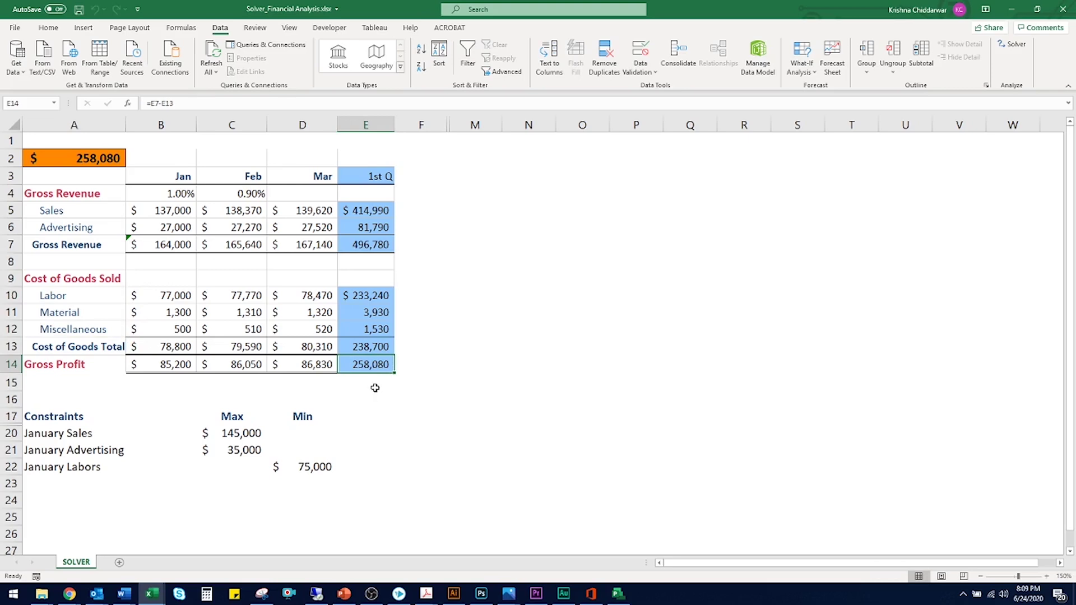
double_click(376, 367)
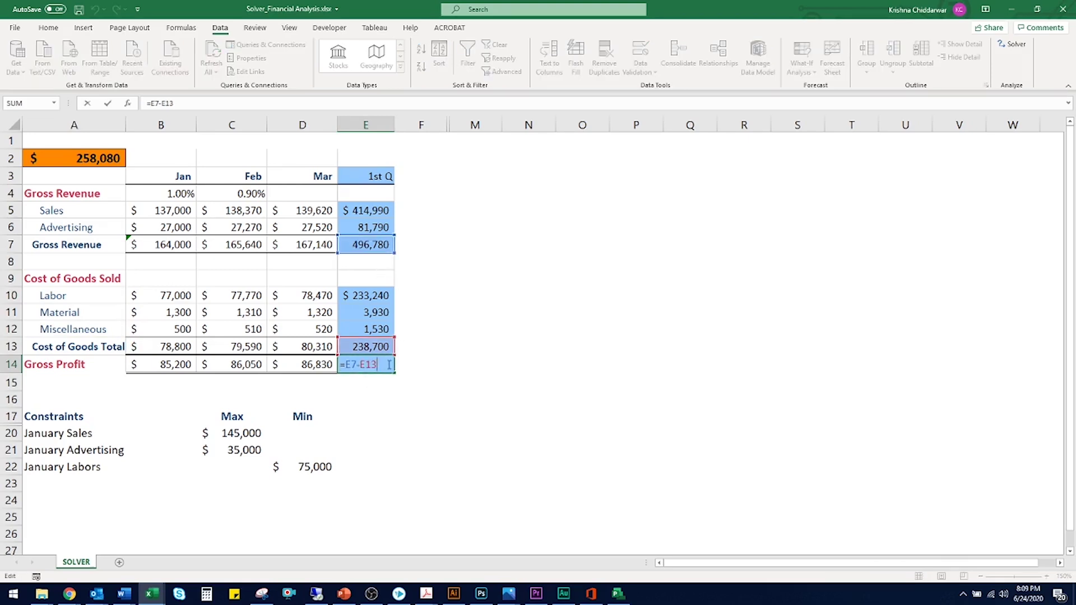
key(Return)
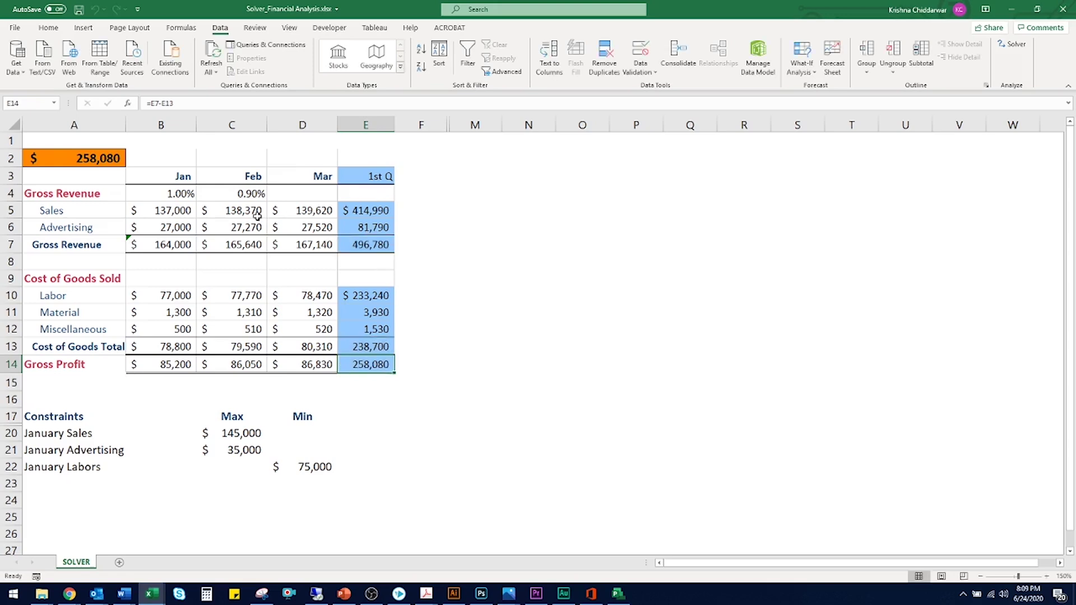
- Review the February and March figures, the B4 and C4 growth rates, and the constraints table
drag(247, 213, 301, 370)
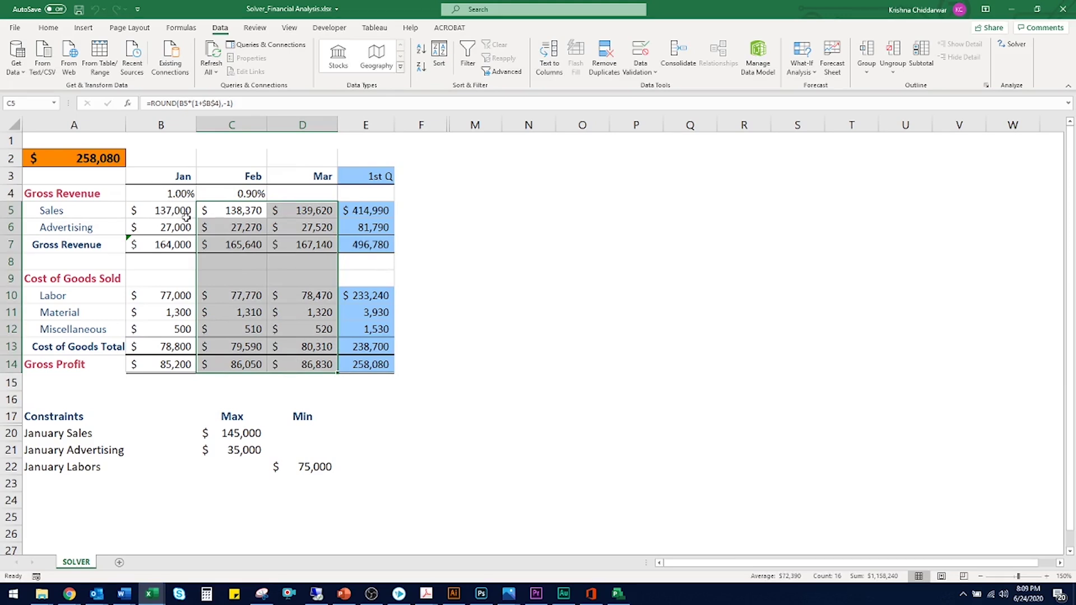
click(176, 195)
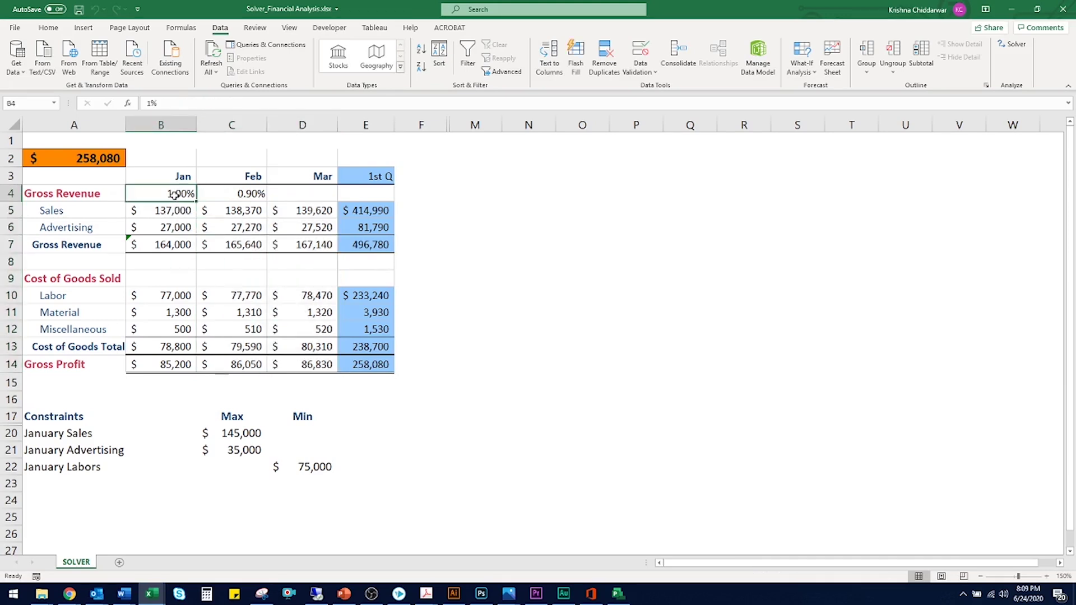
click(203, 195)
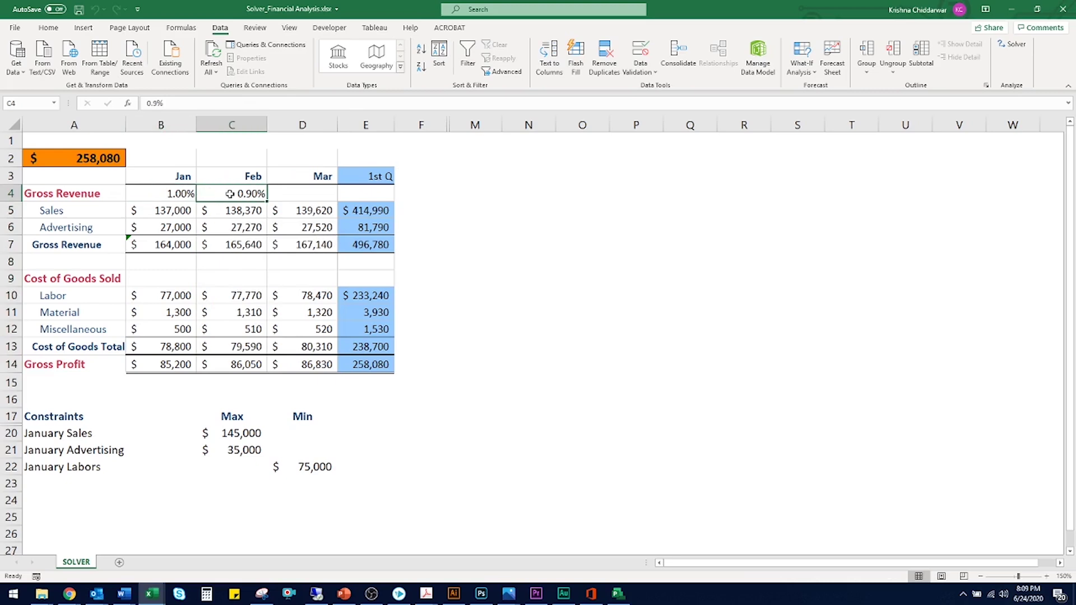
click(171, 195)
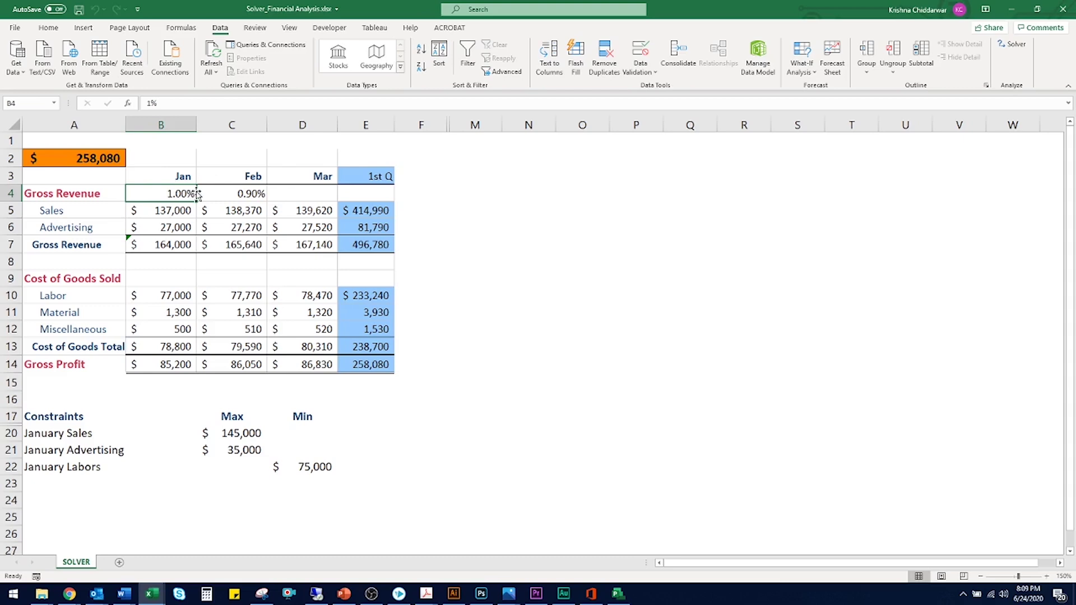
click(218, 193)
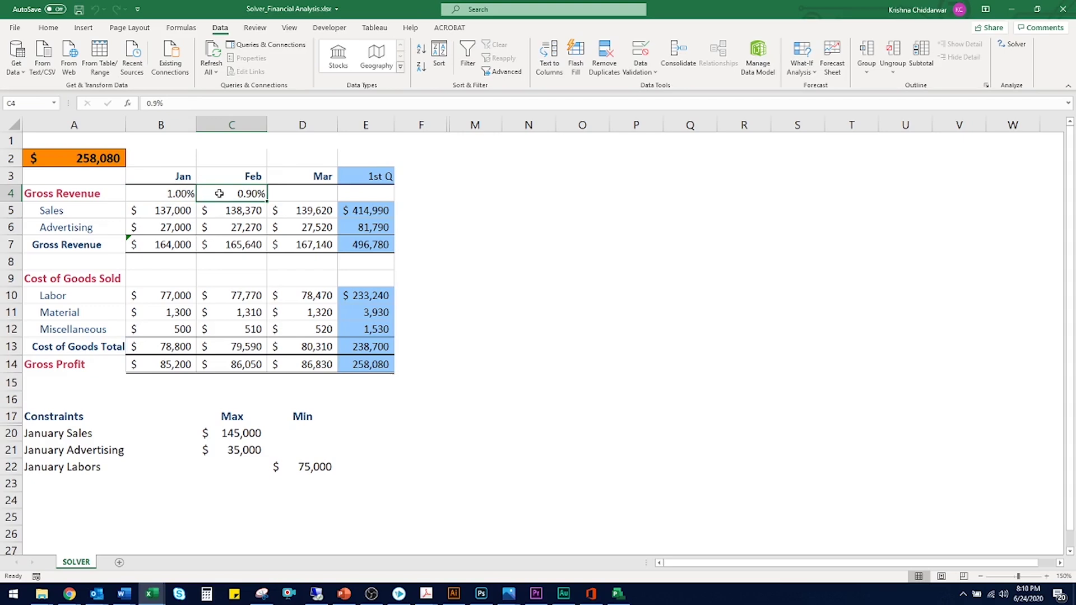
drag(60, 419, 303, 484)
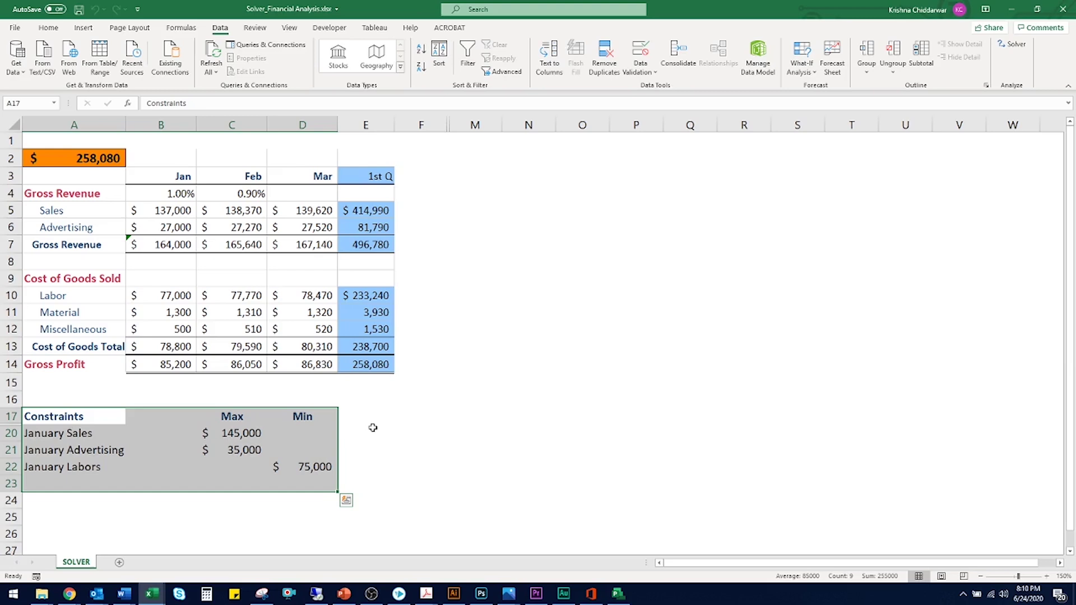
click(377, 367)
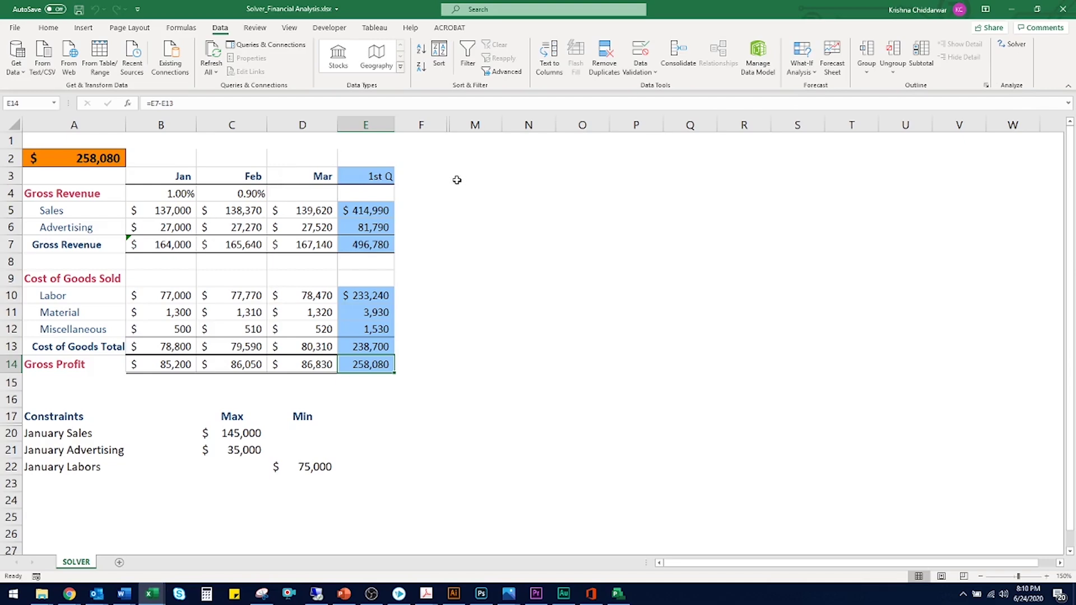
- Confirm the Solver add-in is enabled under Excel Add-ins in the program options
click(17, 29)
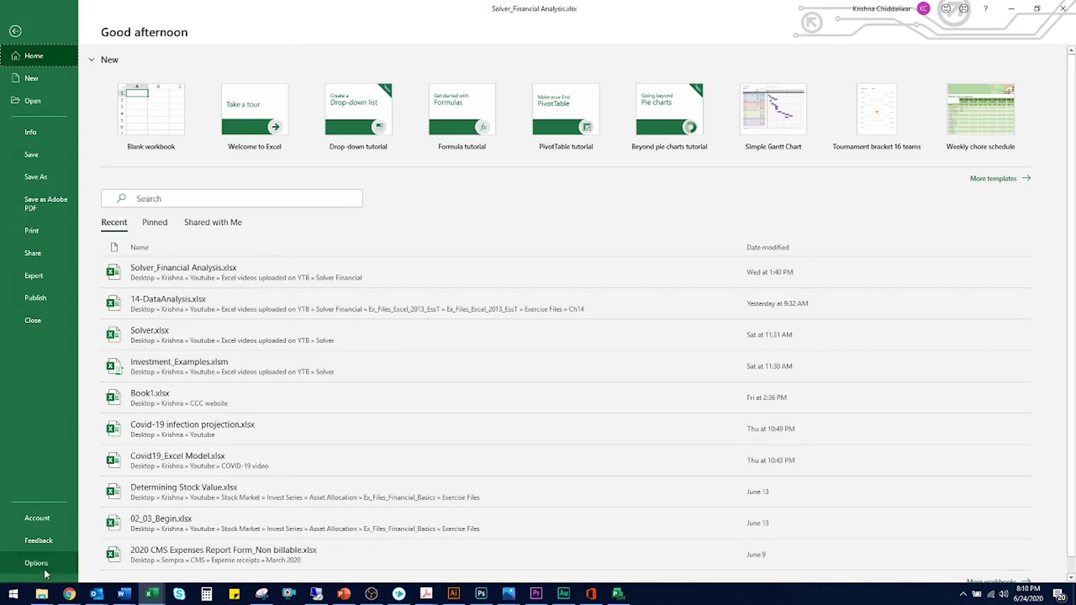
key(Escape)
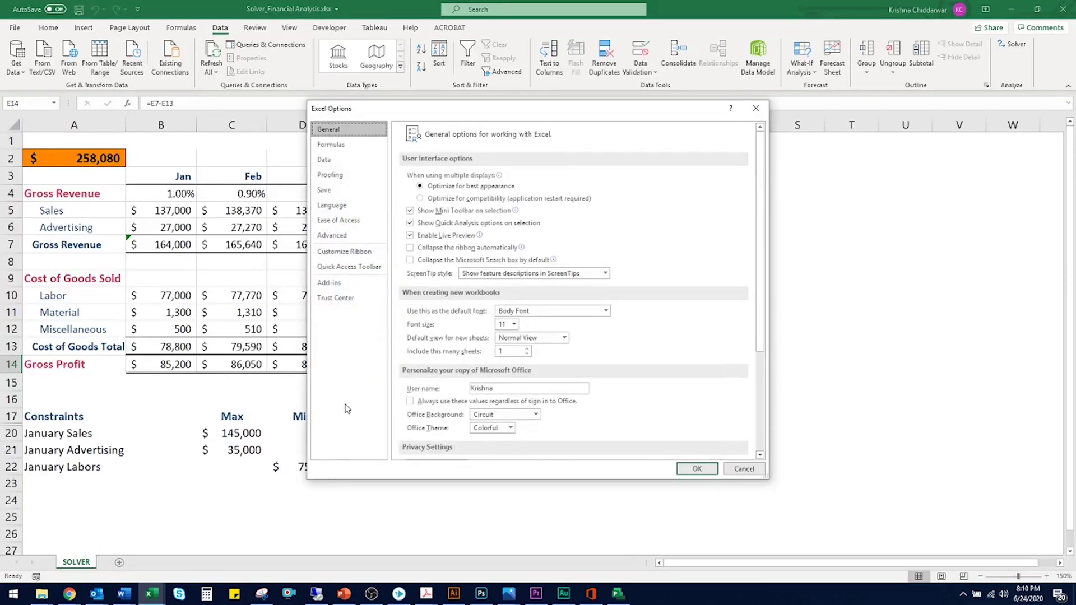
click(361, 290)
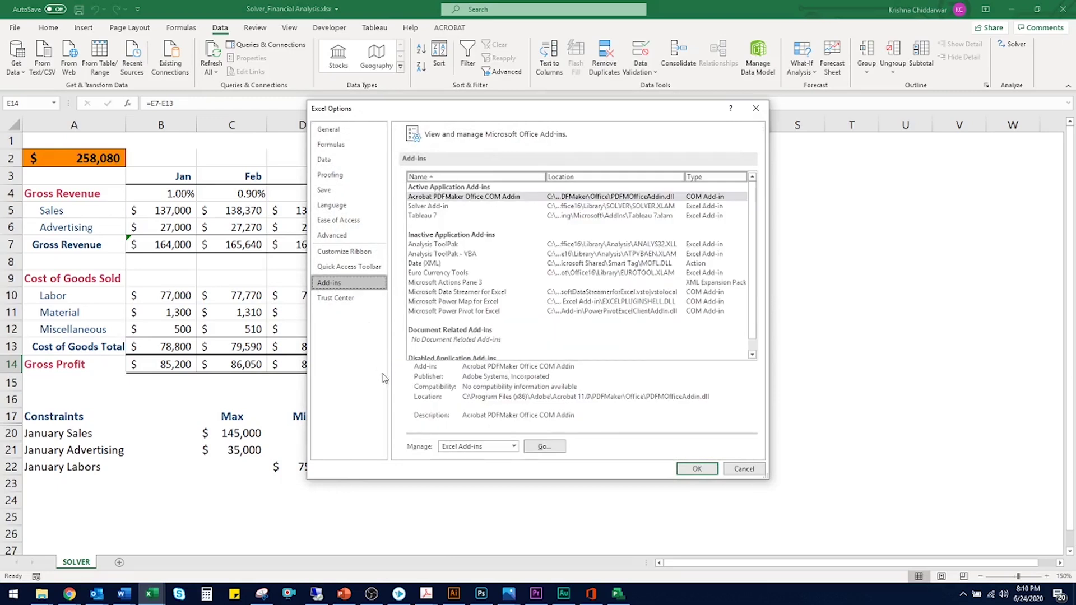
click(463, 447)
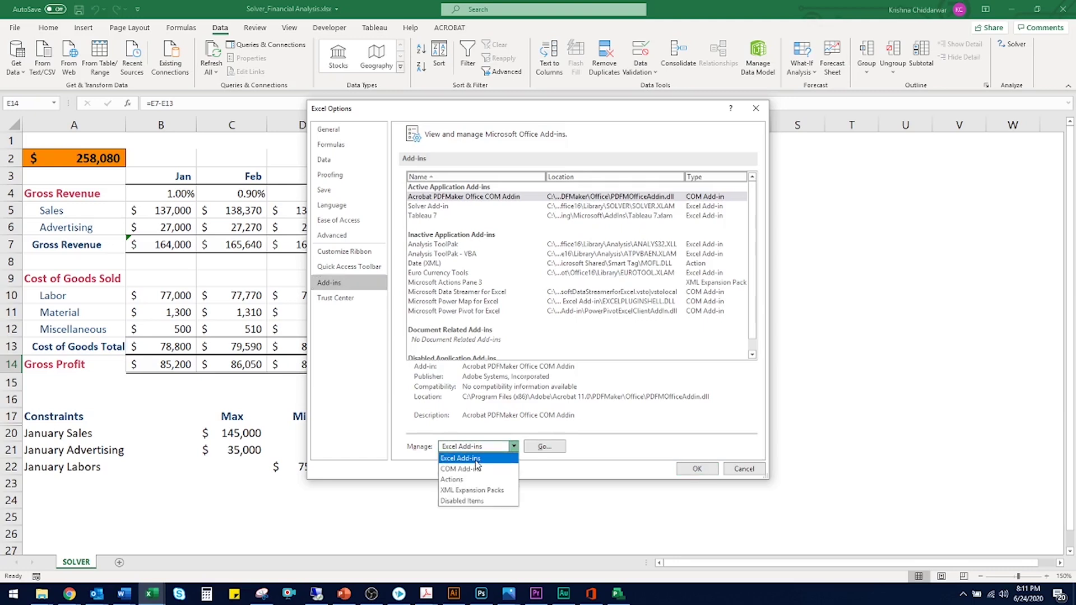
click(476, 462)
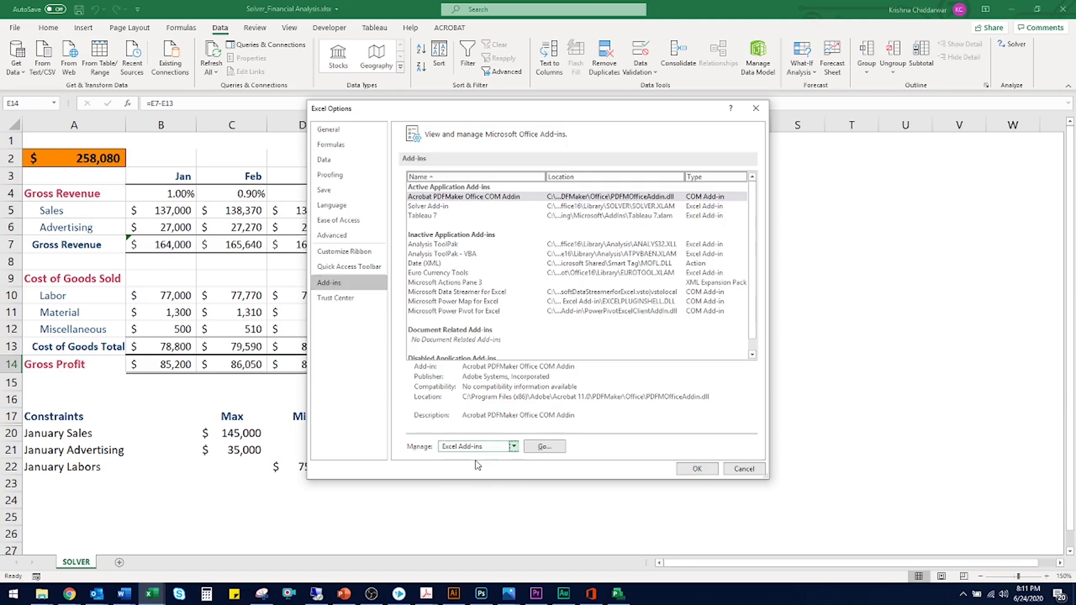
click(539, 448)
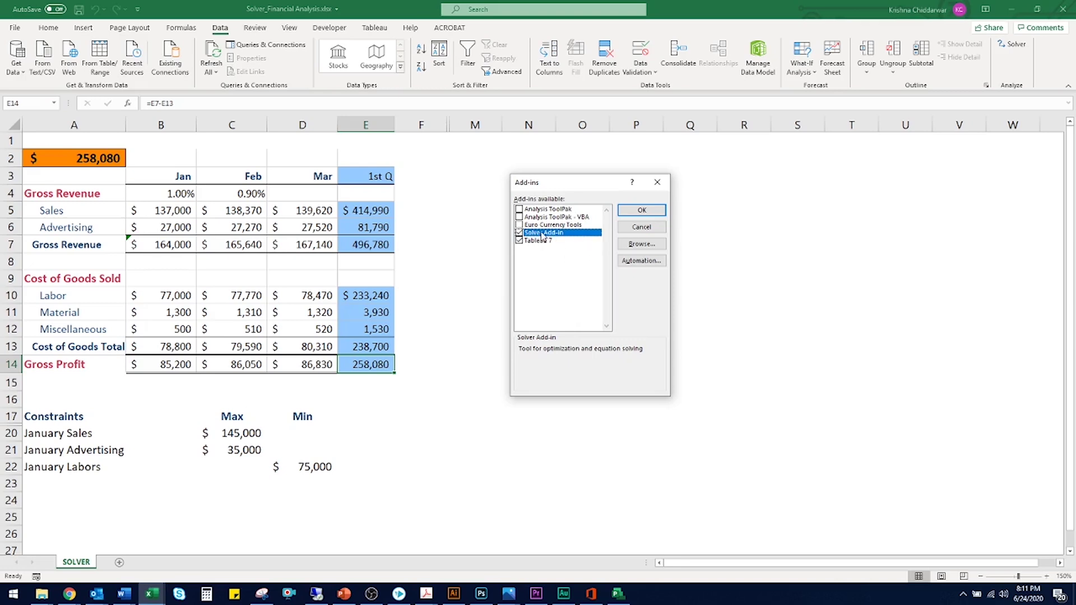
click(621, 213)
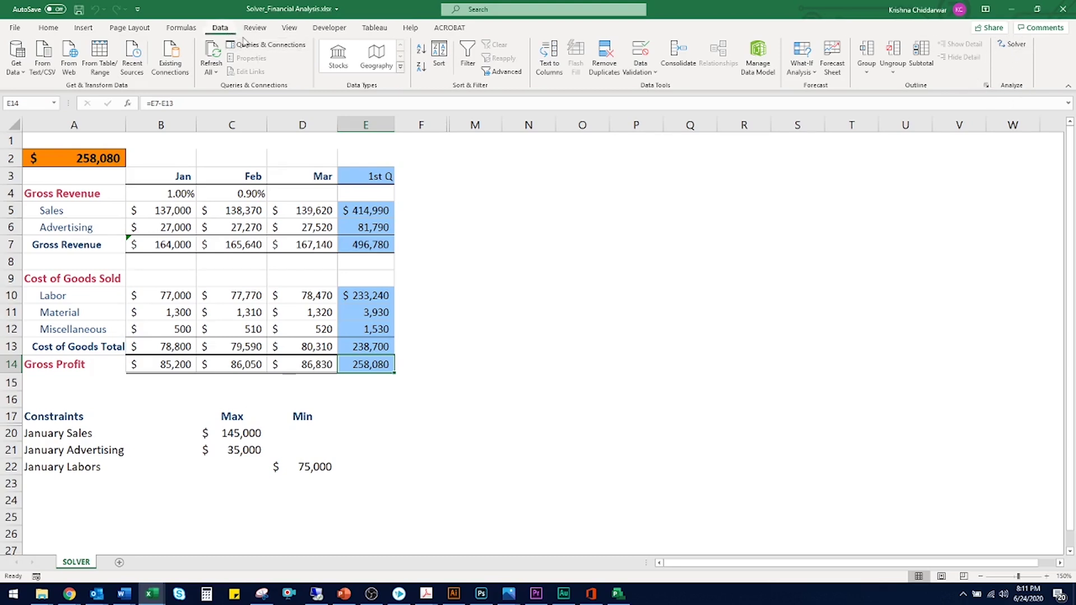
- Set Solver's objective cell to E14, reaching a specific value of 285000
click(1019, 50)
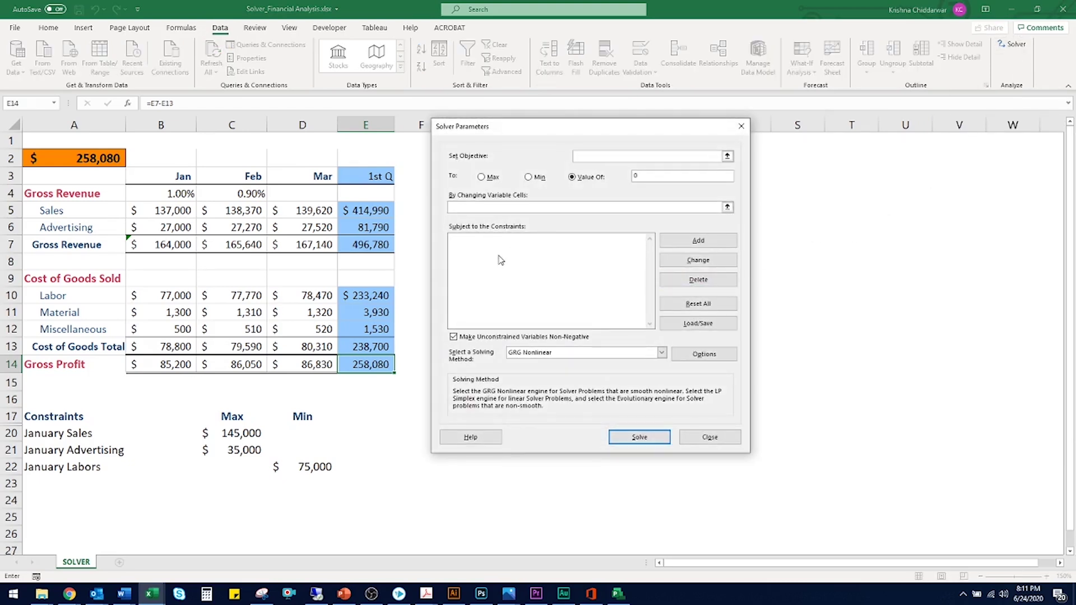
click(379, 368)
click(647, 177)
- Make B5:B6 and B10 the changing variable cells, then start adding a constraint
click(480, 207)
click(727, 207)
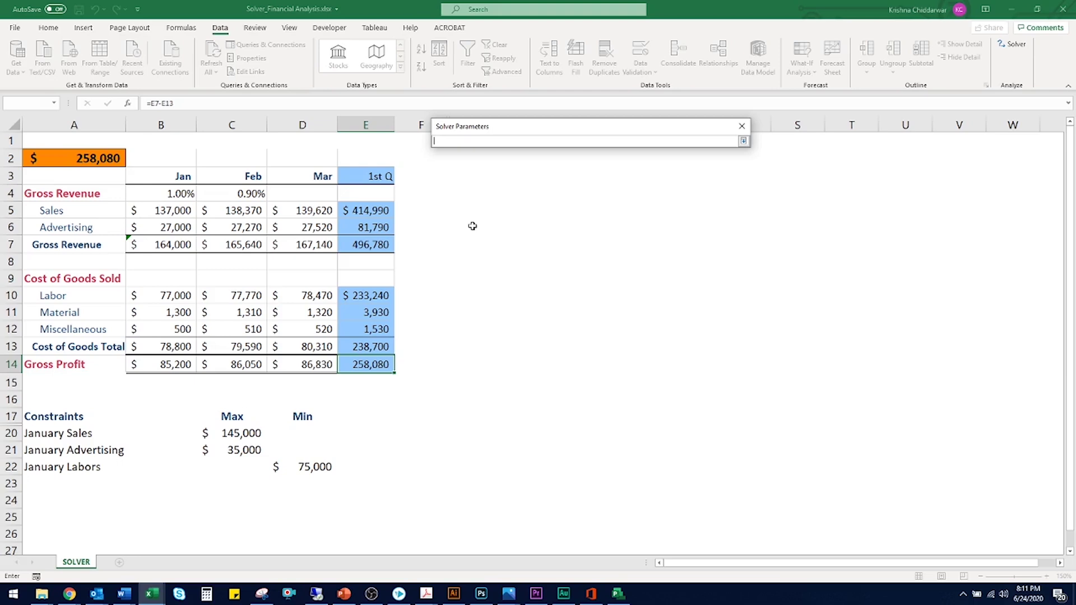
drag(180, 211, 180, 224)
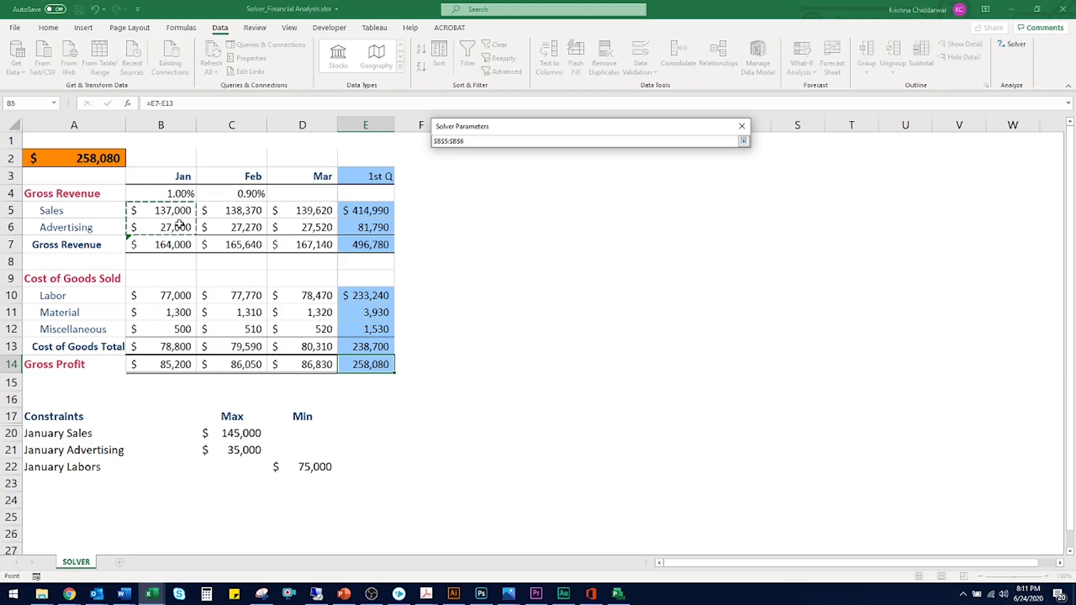
click(167, 295)
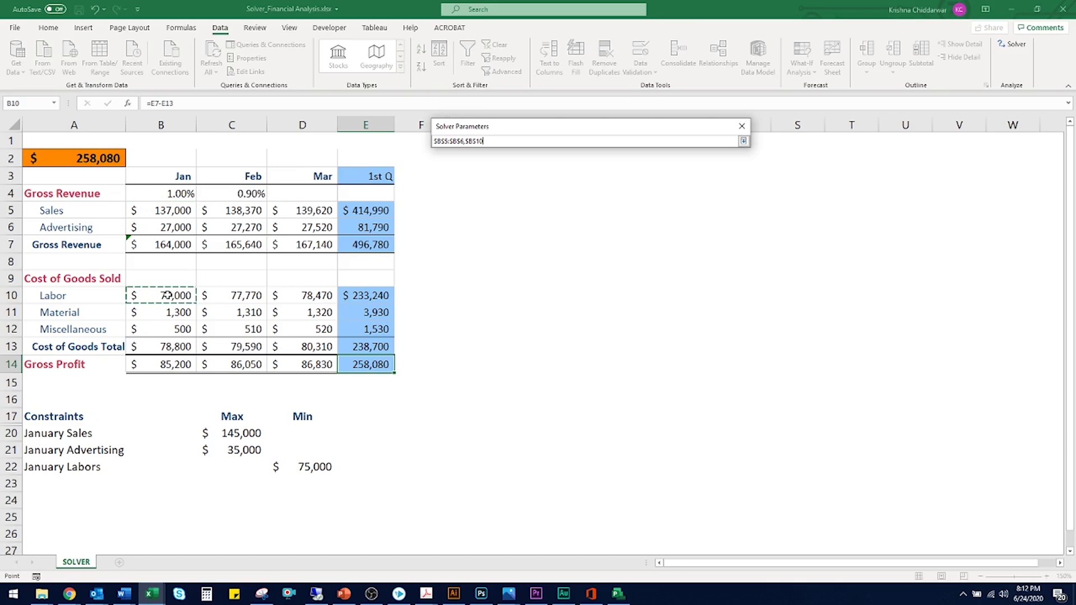
click(743, 141)
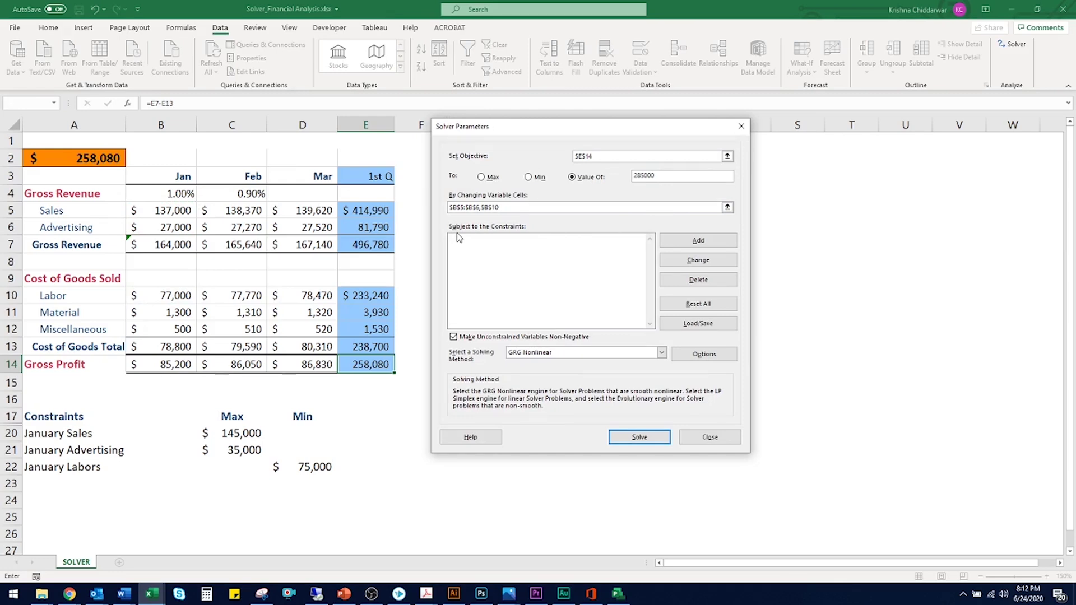
click(675, 245)
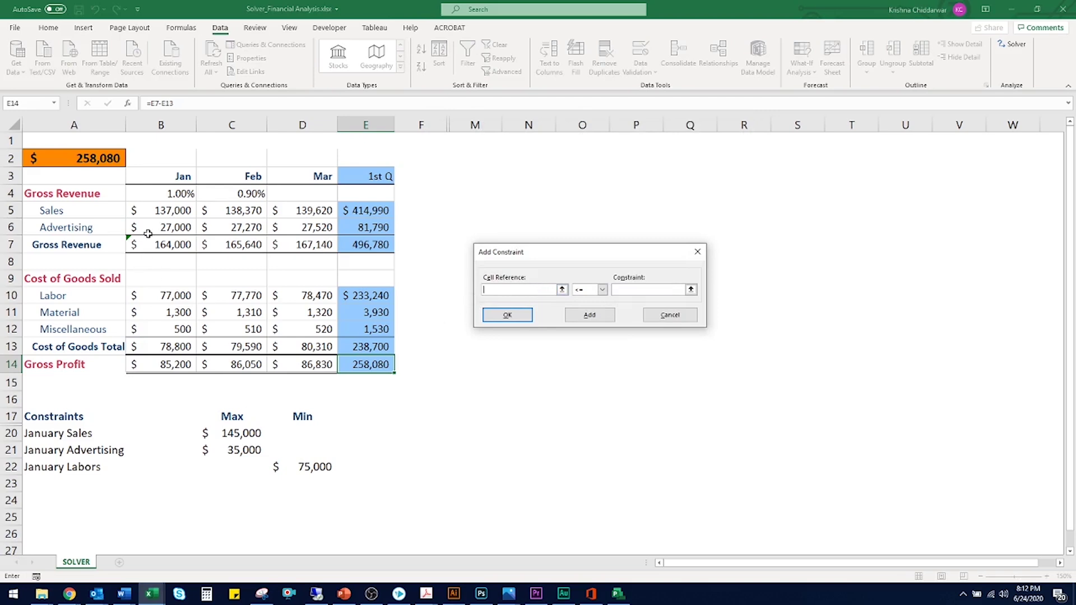
- Add constraints B5 <= C20 for sales and B6 <= C21 for advertising
click(166, 215)
click(627, 290)
click(255, 433)
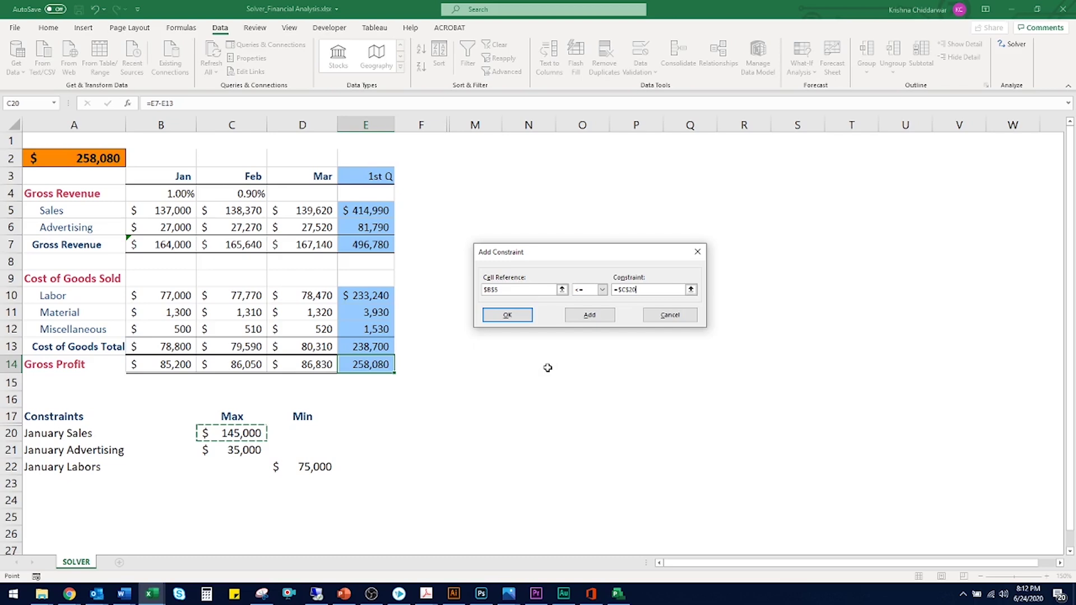
click(588, 315)
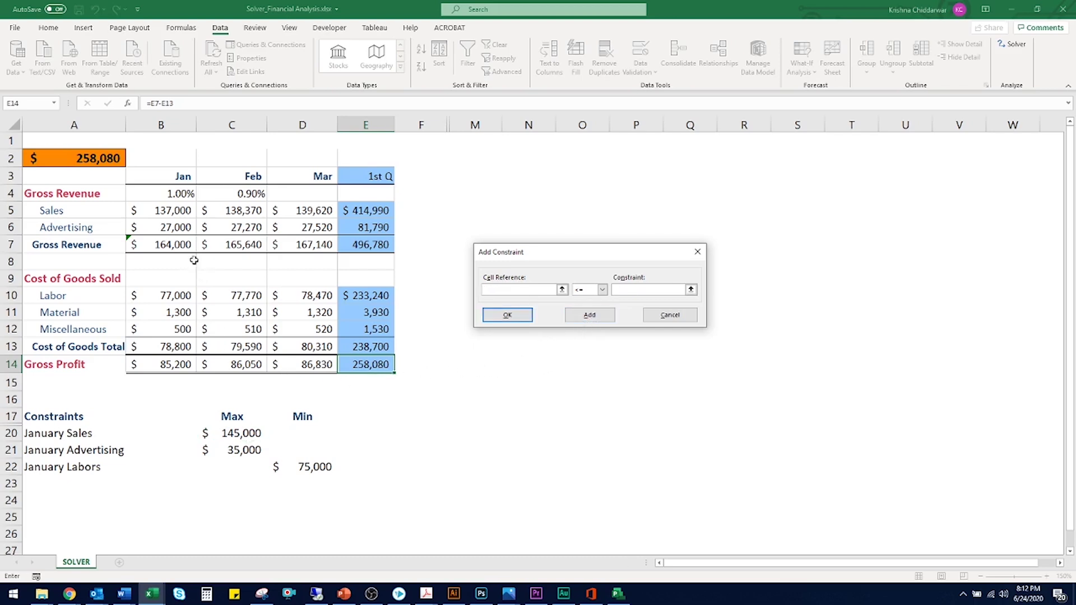
click(187, 230)
click(645, 290)
click(238, 452)
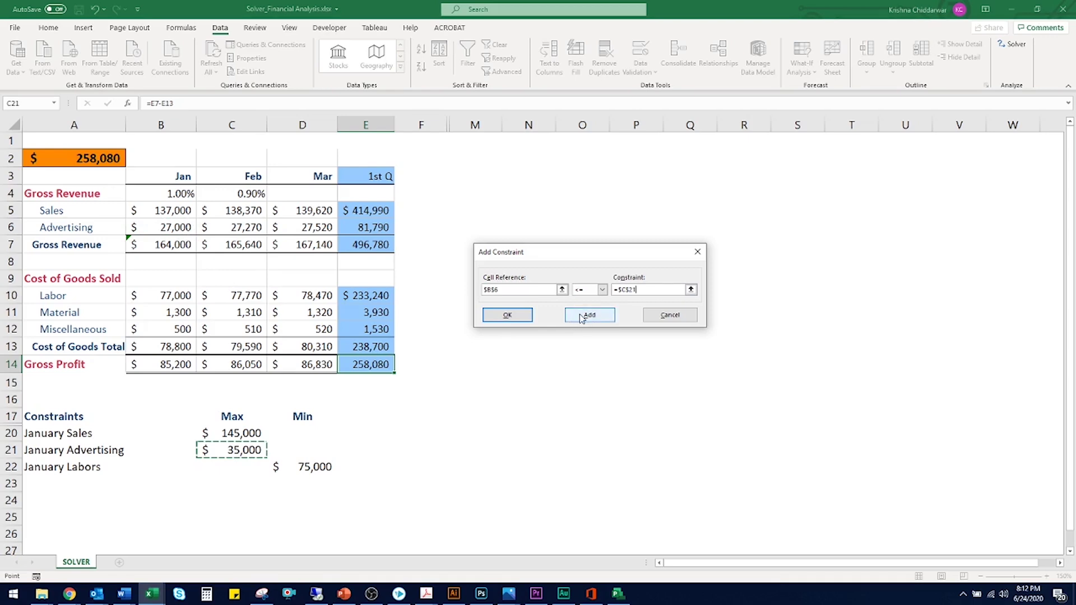
click(583, 316)
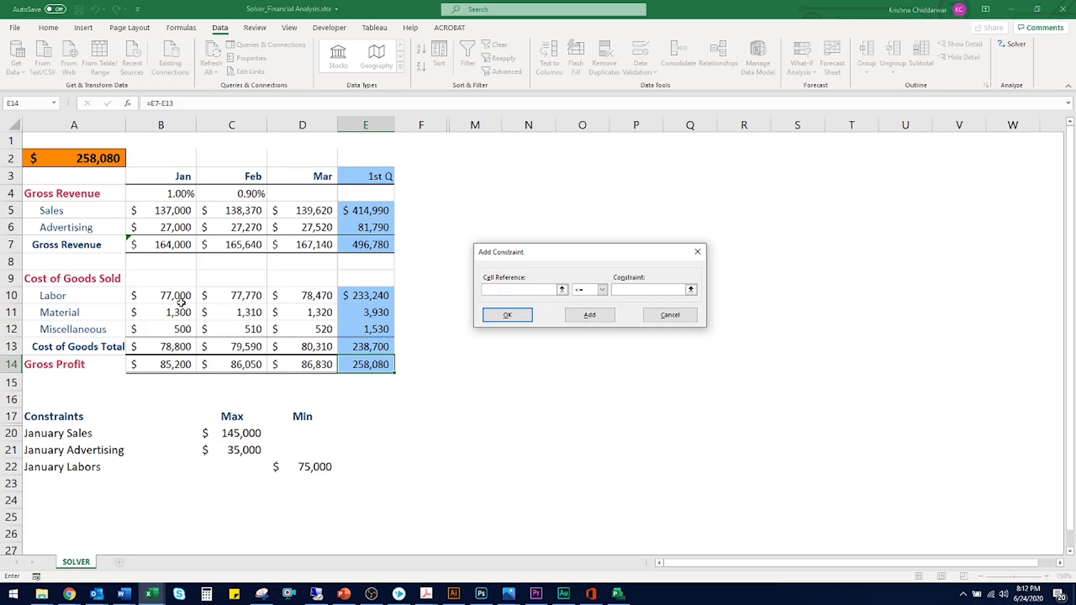
- Add the labor constraint B10 >= D22 and finish adding constraints
click(135, 294)
click(602, 289)
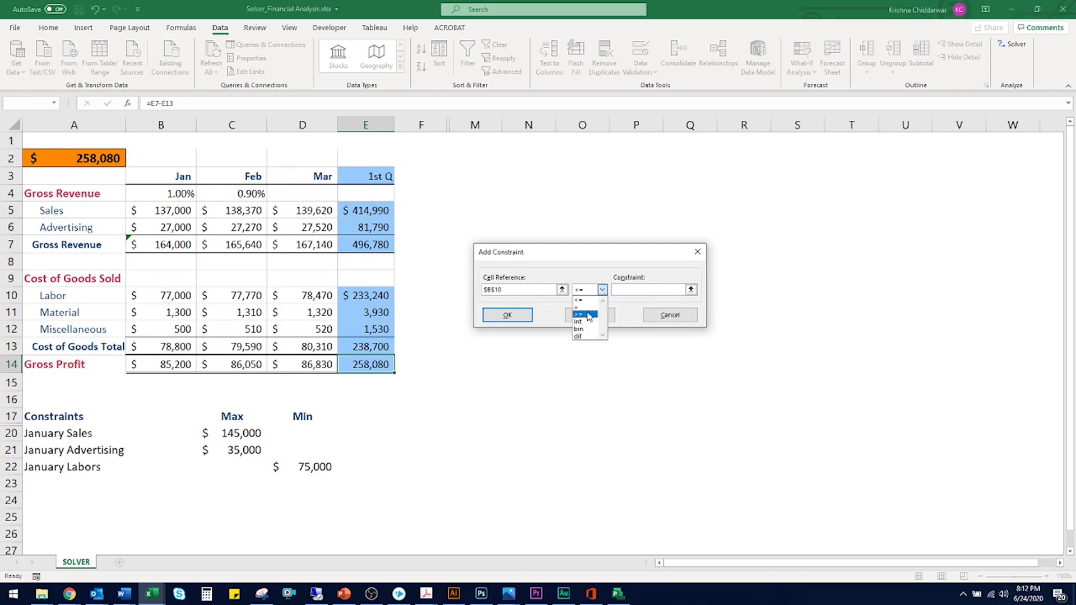
click(585, 315)
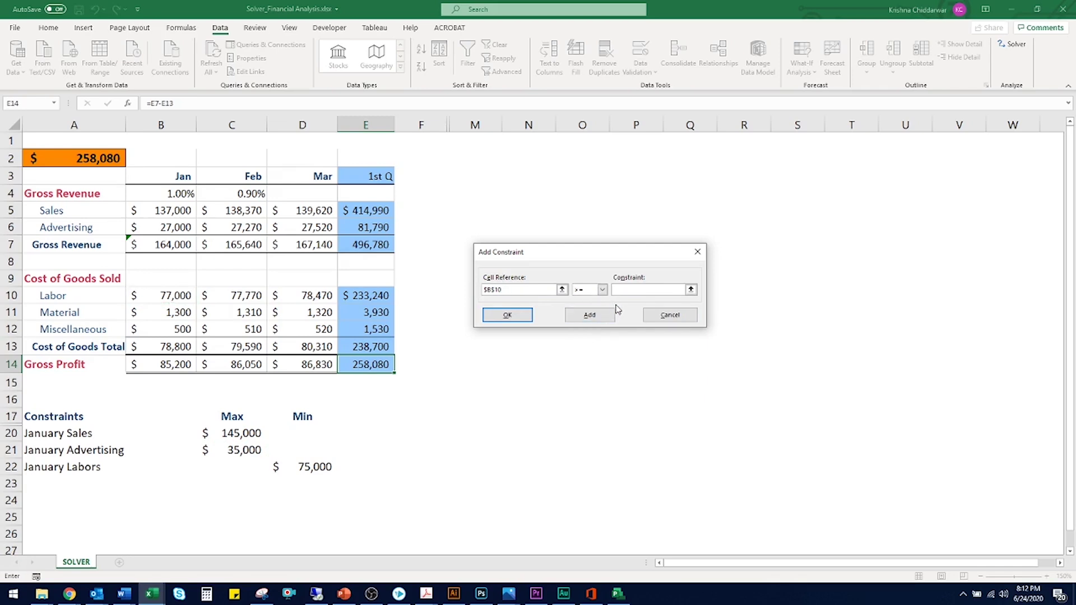
click(319, 469)
click(512, 315)
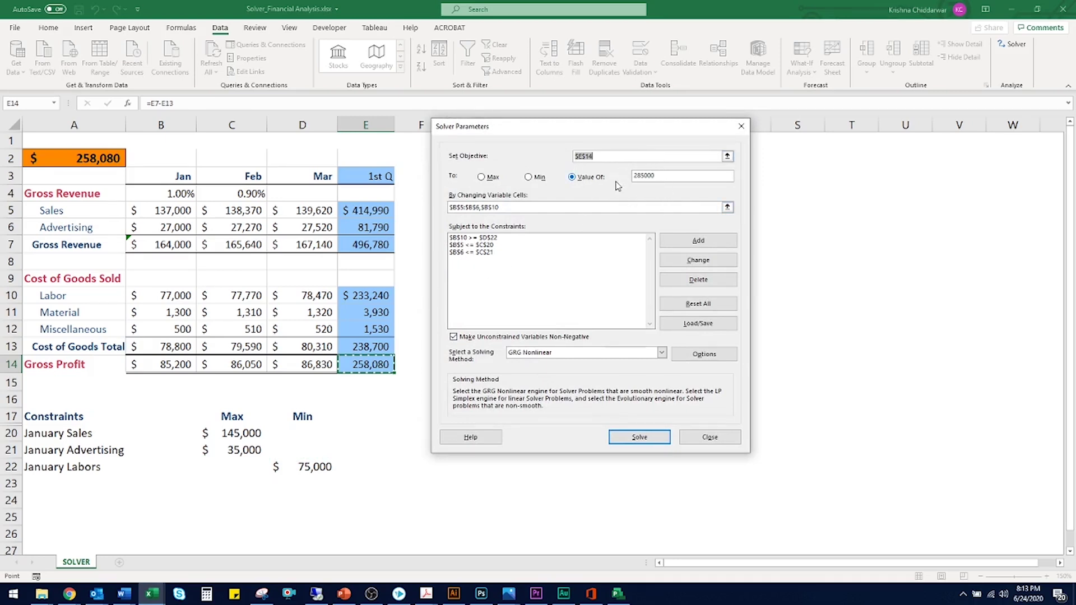
- Run Solver and move the results dialog aside to see gross profit at 284,986
click(640, 437)
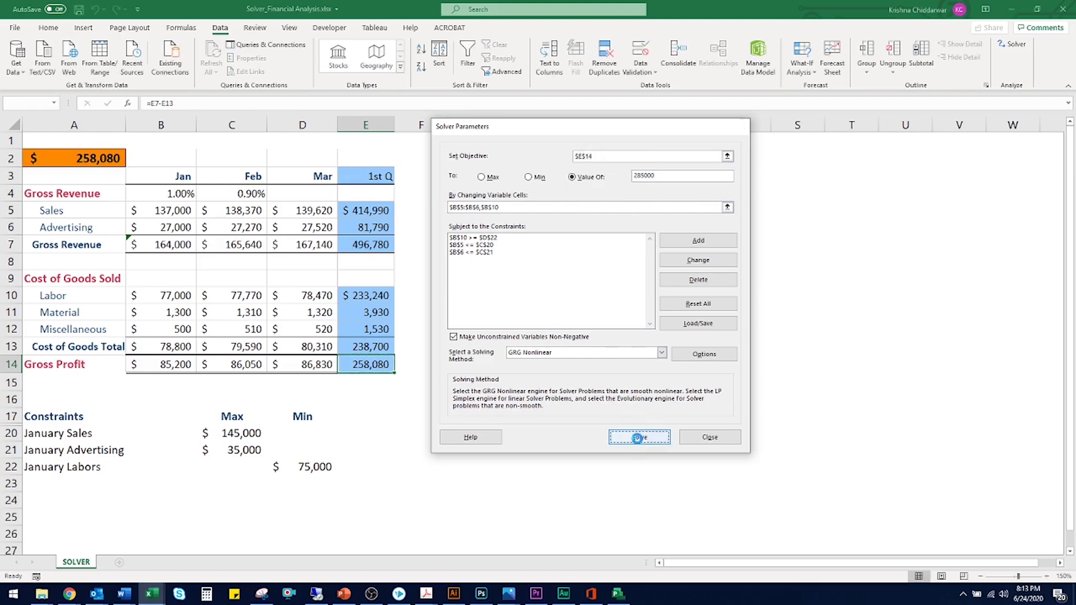
drag(488, 194, 524, 183)
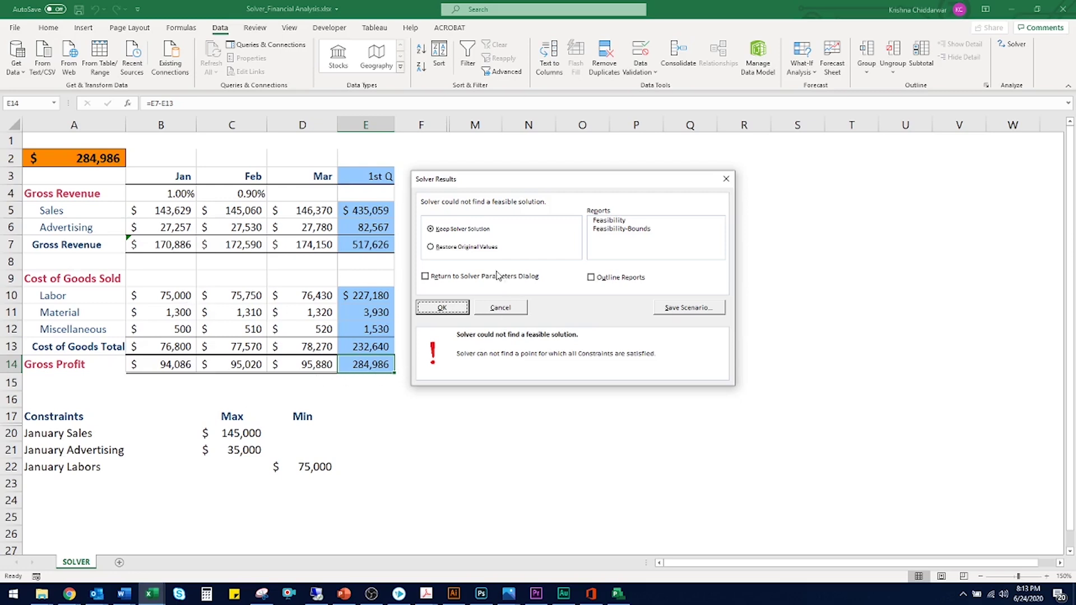
- Restore the original values, returning quarterly gross profit to 258,080
click(442, 252)
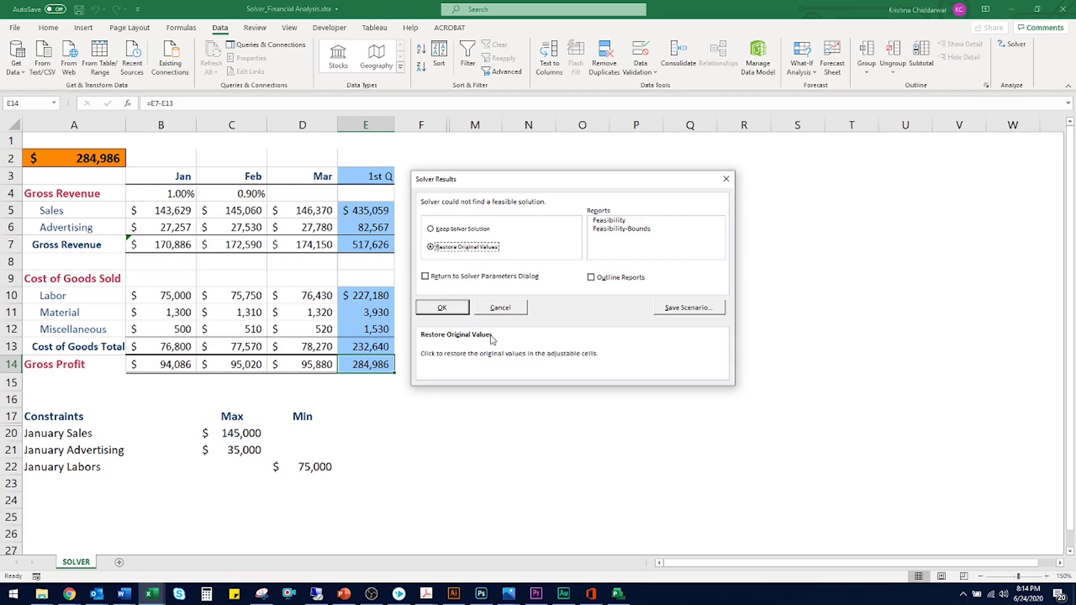
click(462, 311)
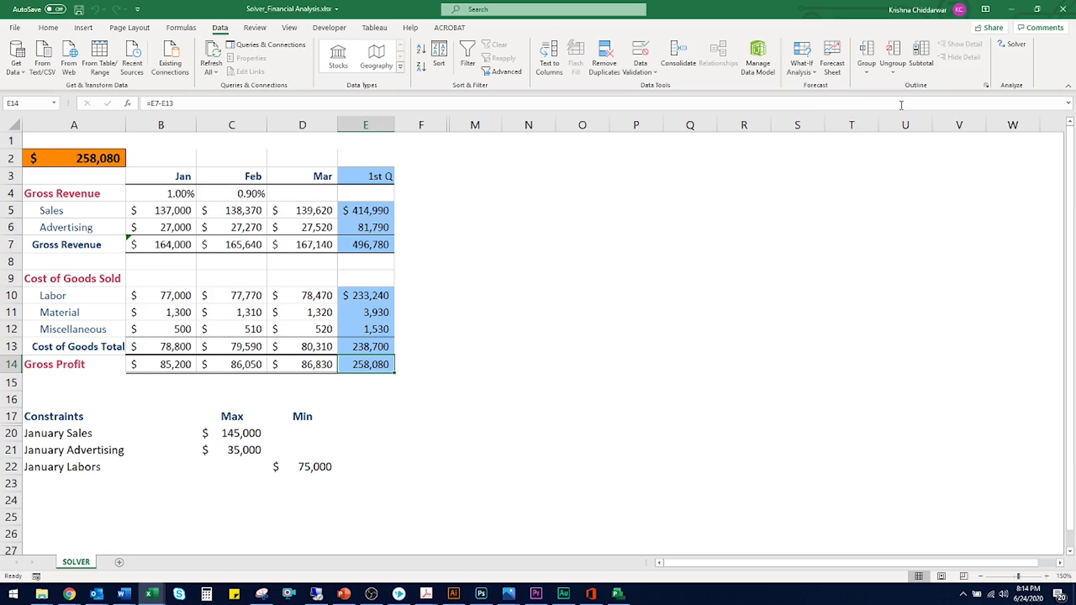
- Reopen Solver, keep GRG Nonlinear as the solving method, and bring up its Options
click(1013, 45)
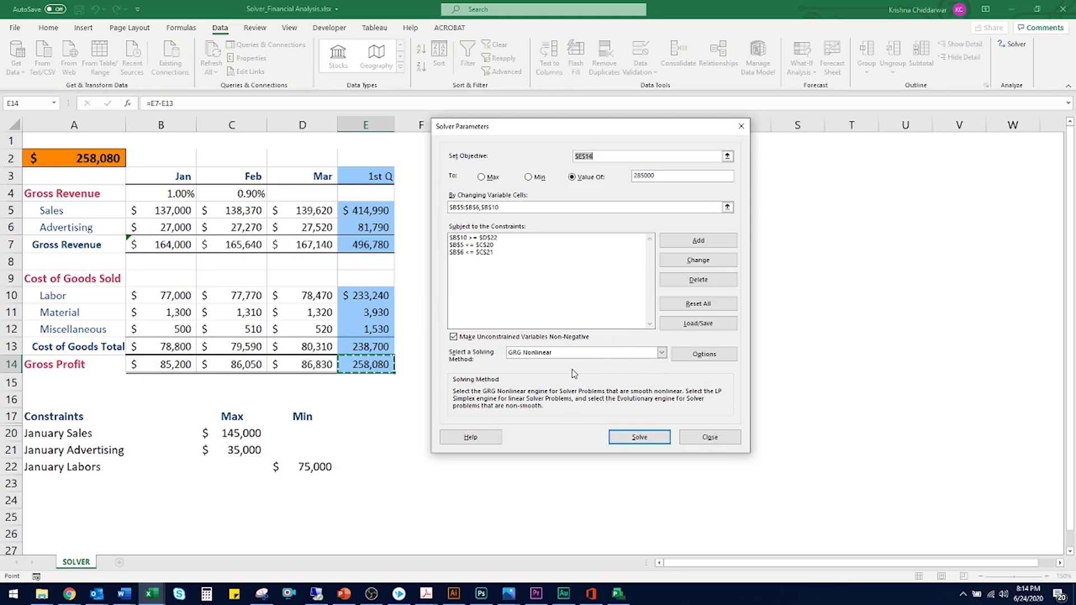
click(662, 353)
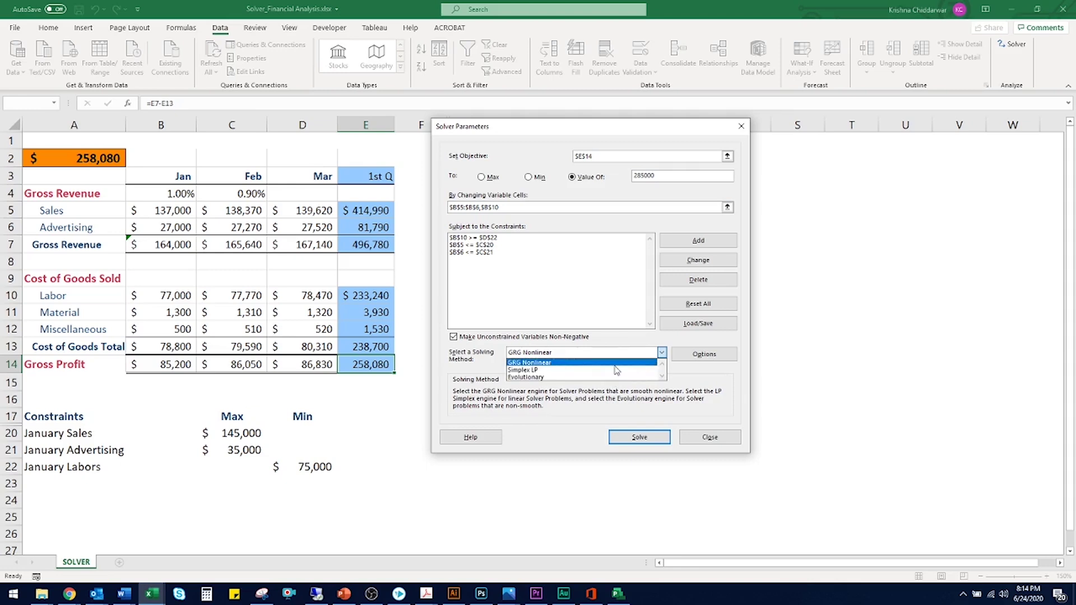
click(662, 352)
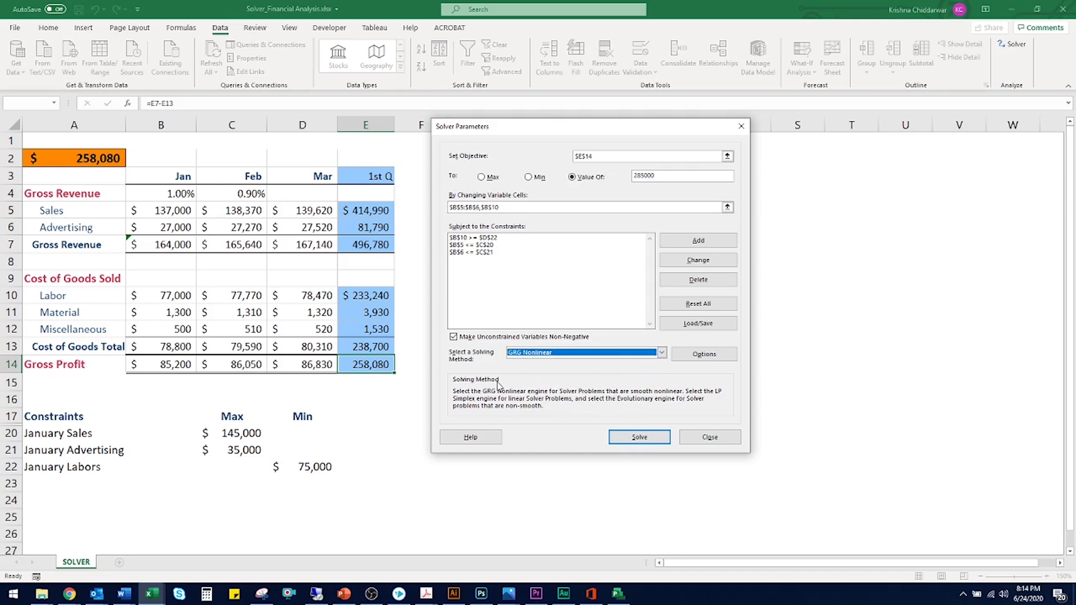
click(713, 359)
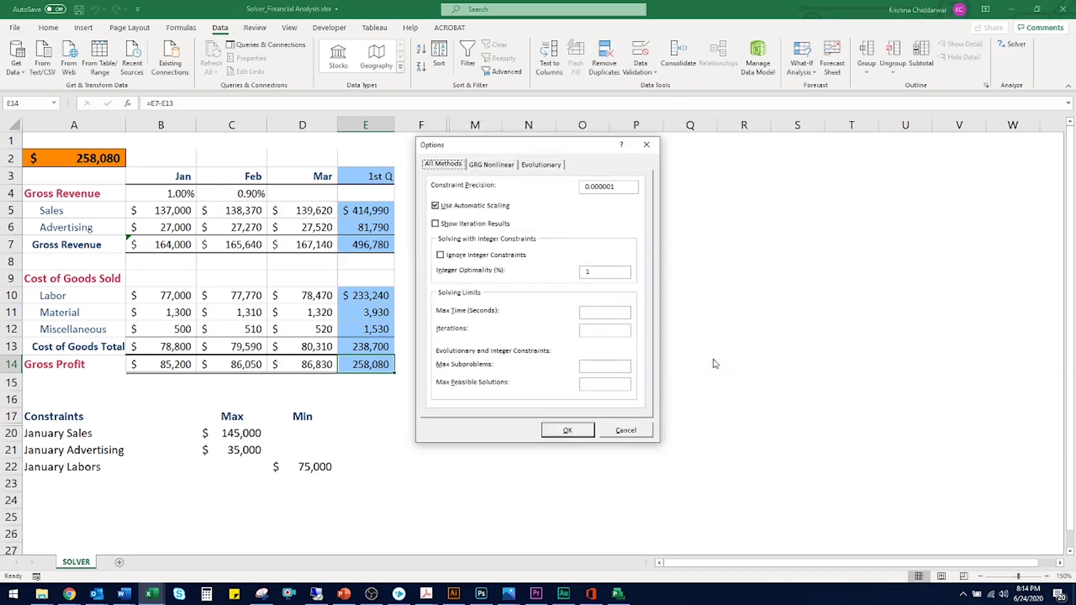
- Review the GRG Nonlinear and Evolutionary option tabs, then cancel without changes
click(493, 165)
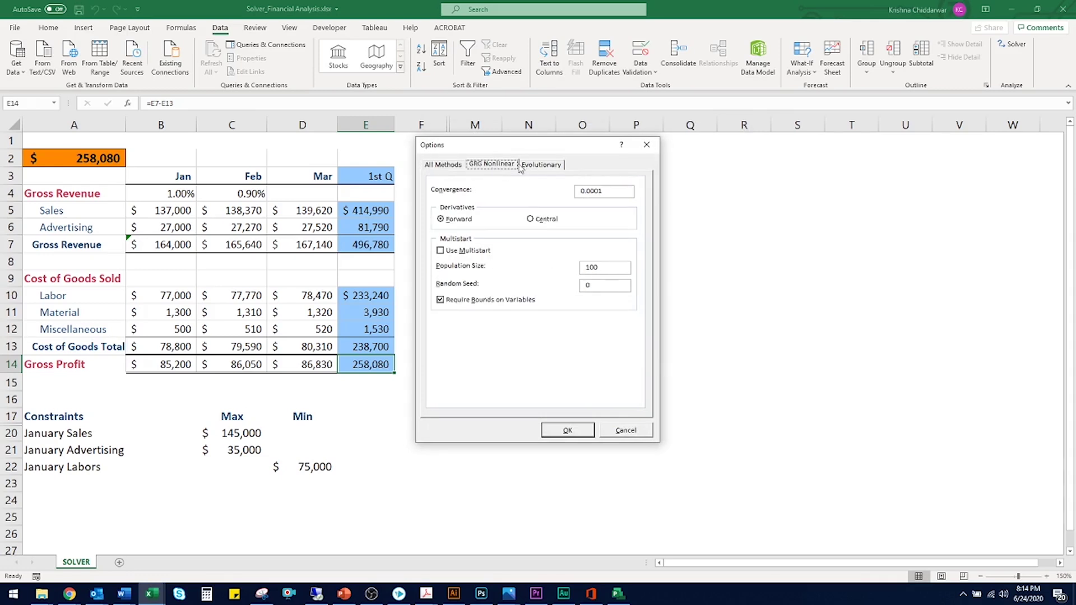
click(547, 167)
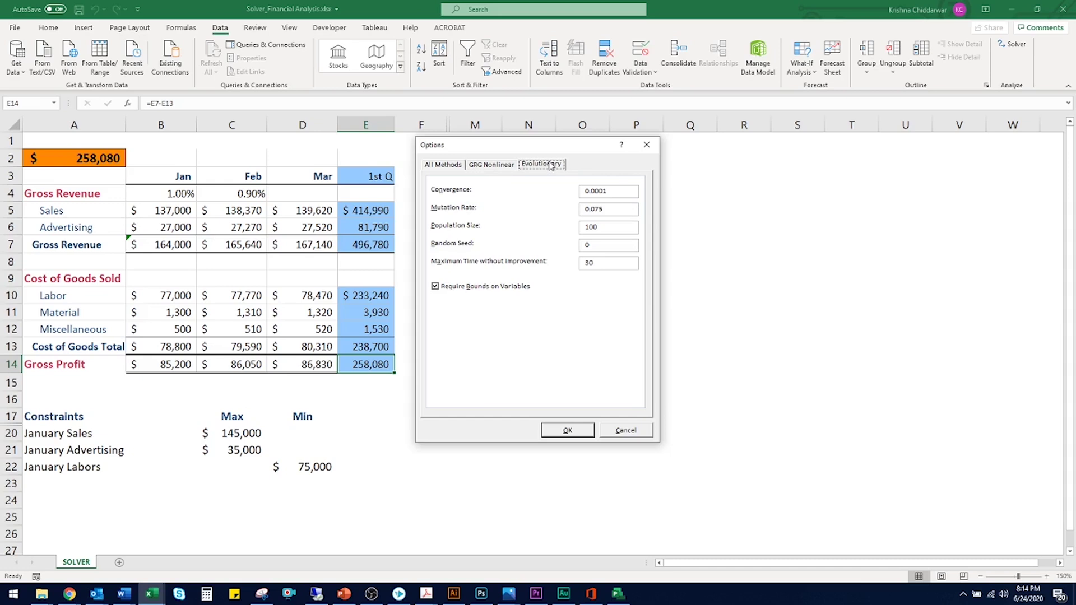
click(630, 431)
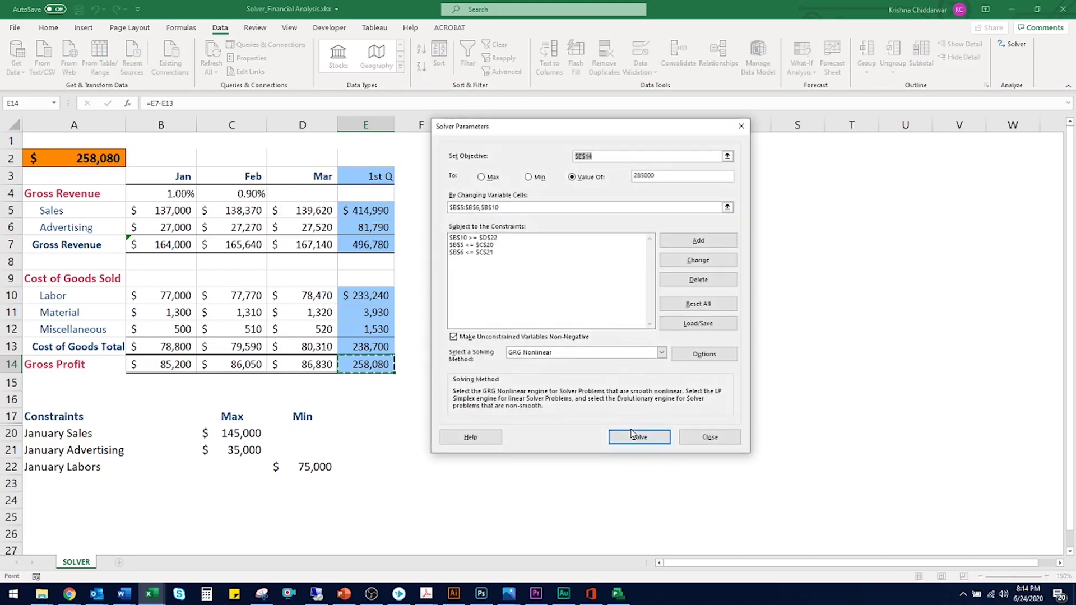